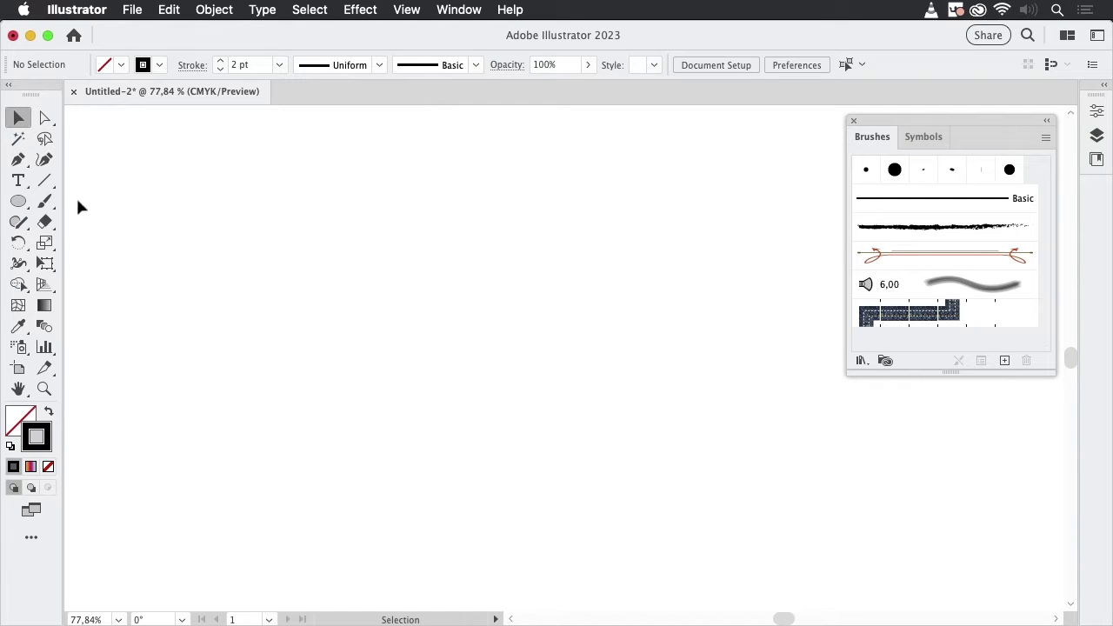
- Paint one large winding open curve across the canvas with the Paintbrush, using the 5 pt. Round brush
left_click(46, 205)
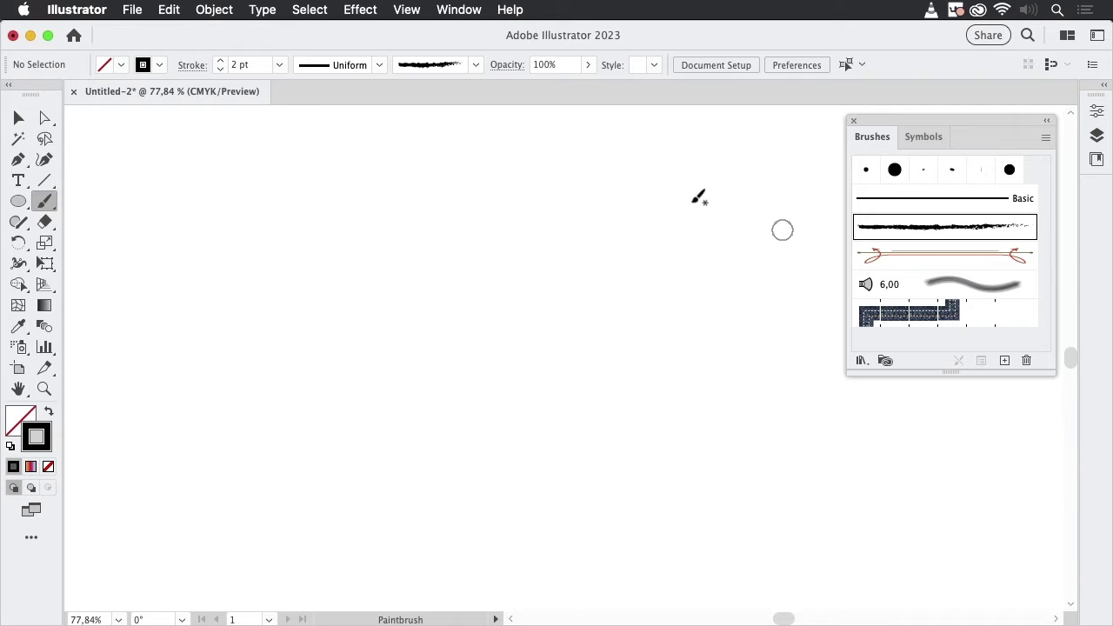
left_click(865, 172)
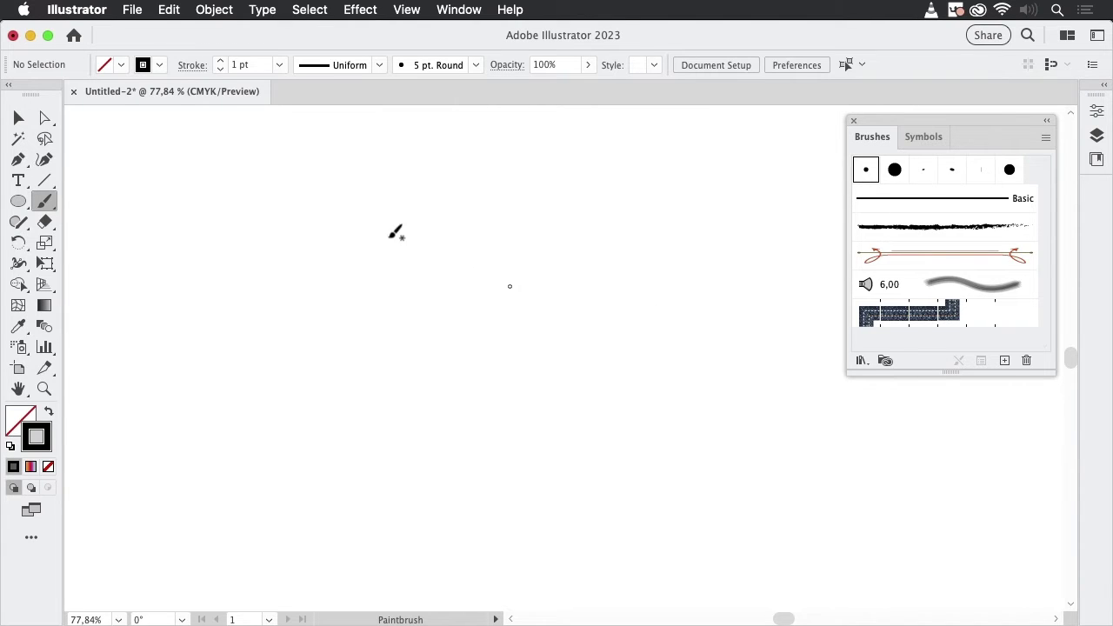
mouse_move(445, 151)
left_mouse_down()
mouse_move(316, 186)
mouse_move(492, 281)
mouse_move(491, 500)
left_mouse_up()
left_click_drag(620, 452, 581, 209)
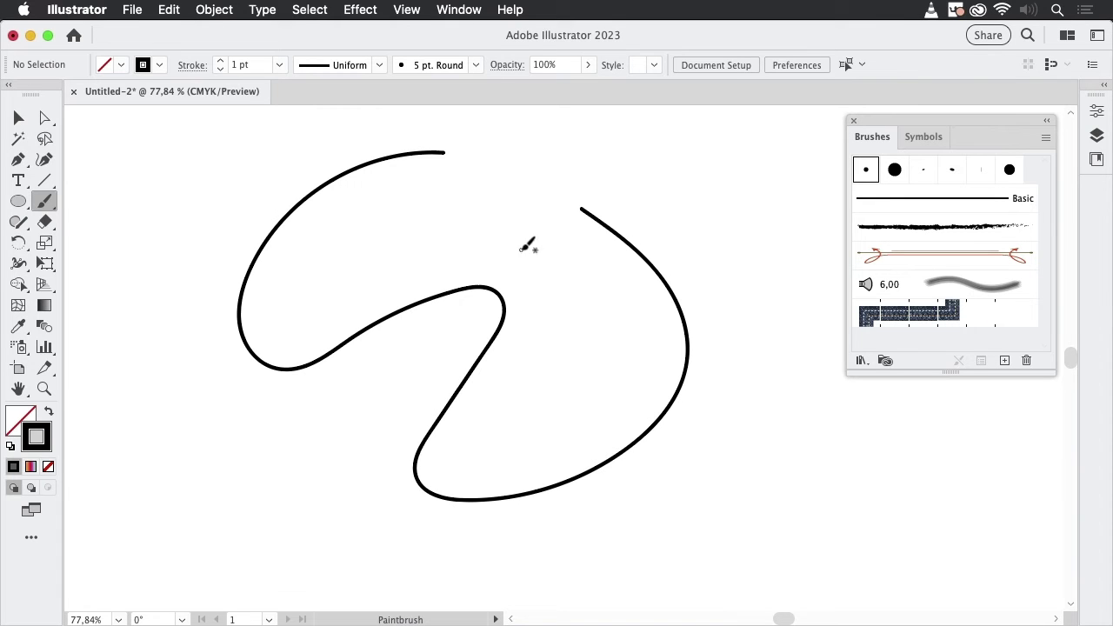
- Apply the rainbow linear gradient to the painted path's stroke and set its stroke weight to 20 pt
left_click(336, 182, "super")
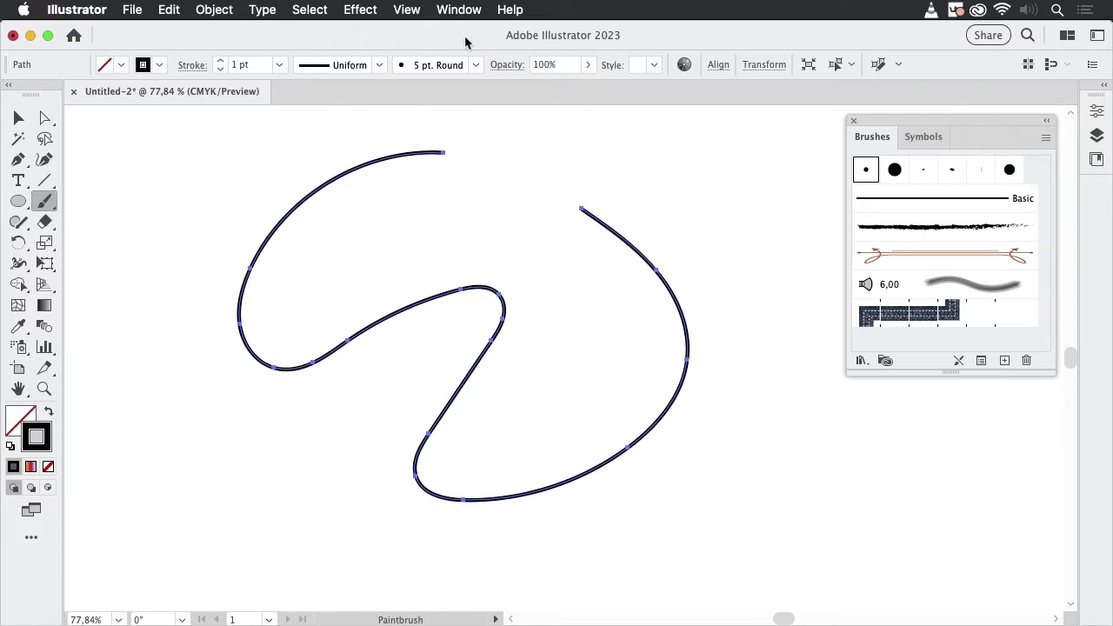
left_click(459, 10)
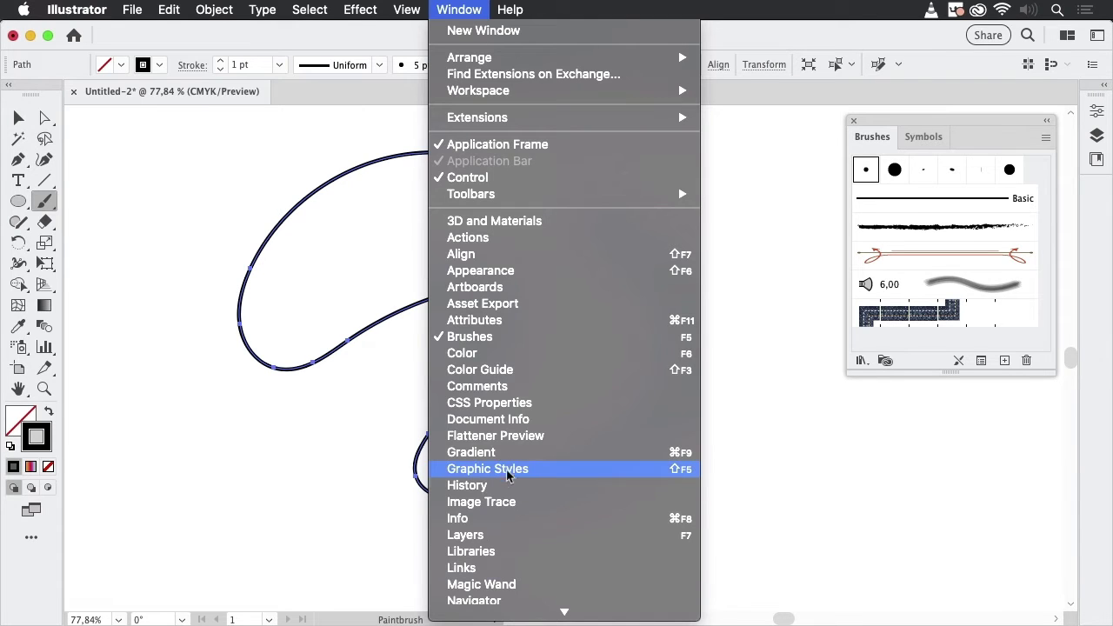
left_click(793, 367)
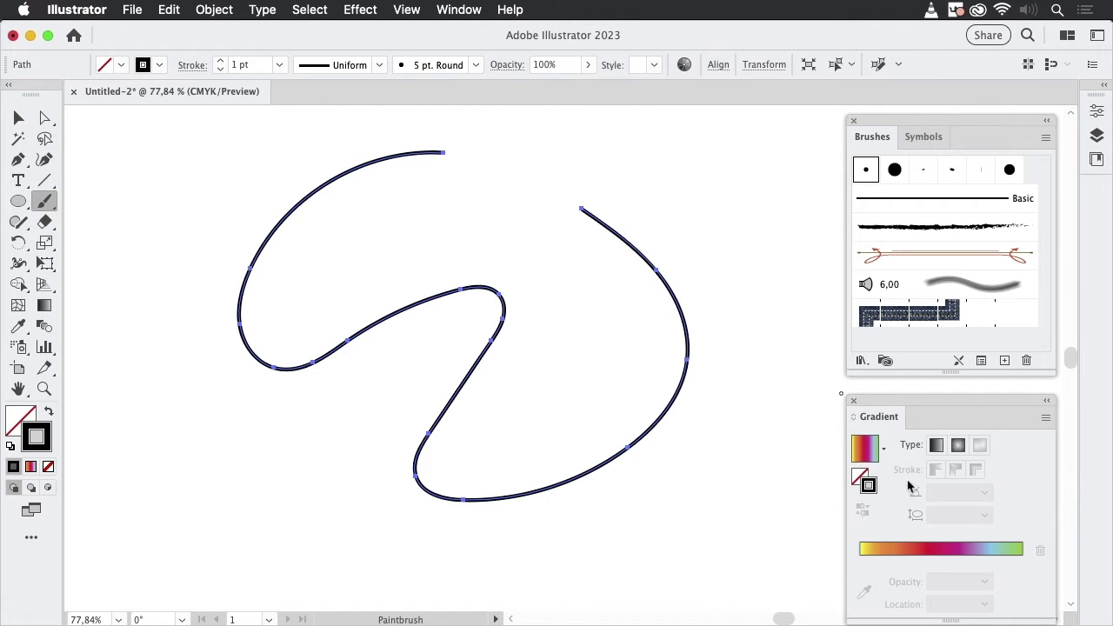
left_click(865, 449)
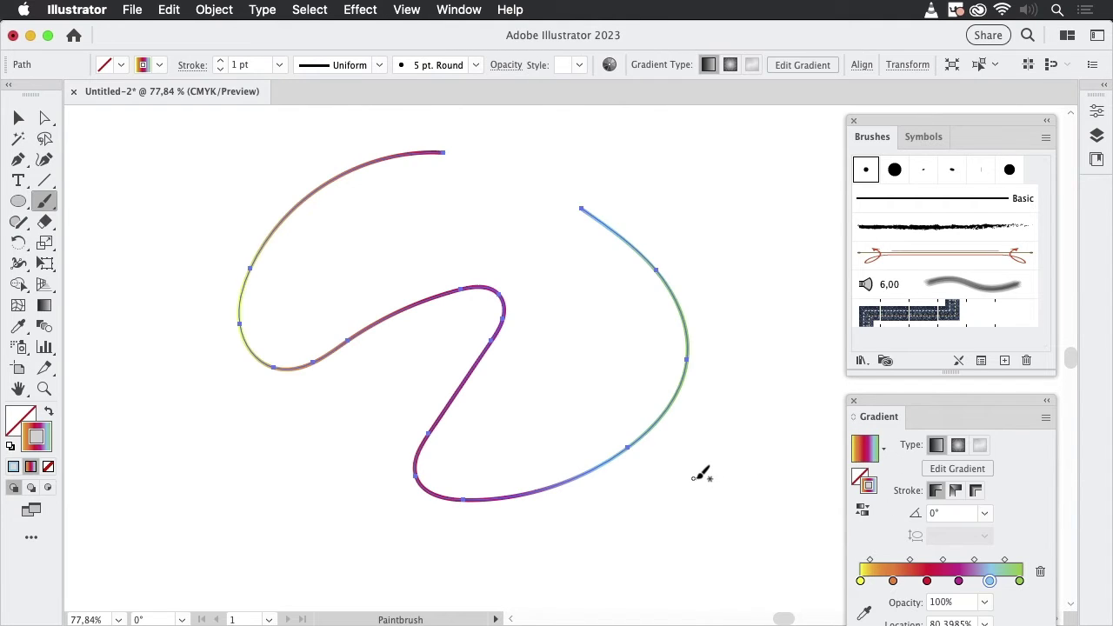
left_click(220, 62)
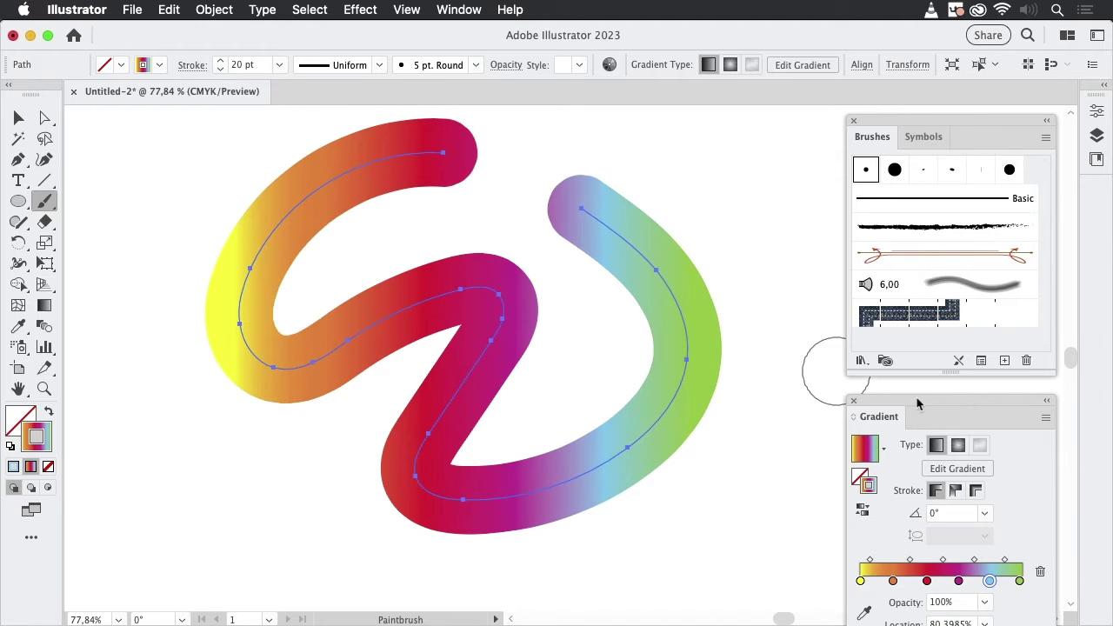
- Try the along-stroke and across-stroke gradient options and the 6,00 bristle brush on the path
left_click_drag(916, 404, 670, 271)
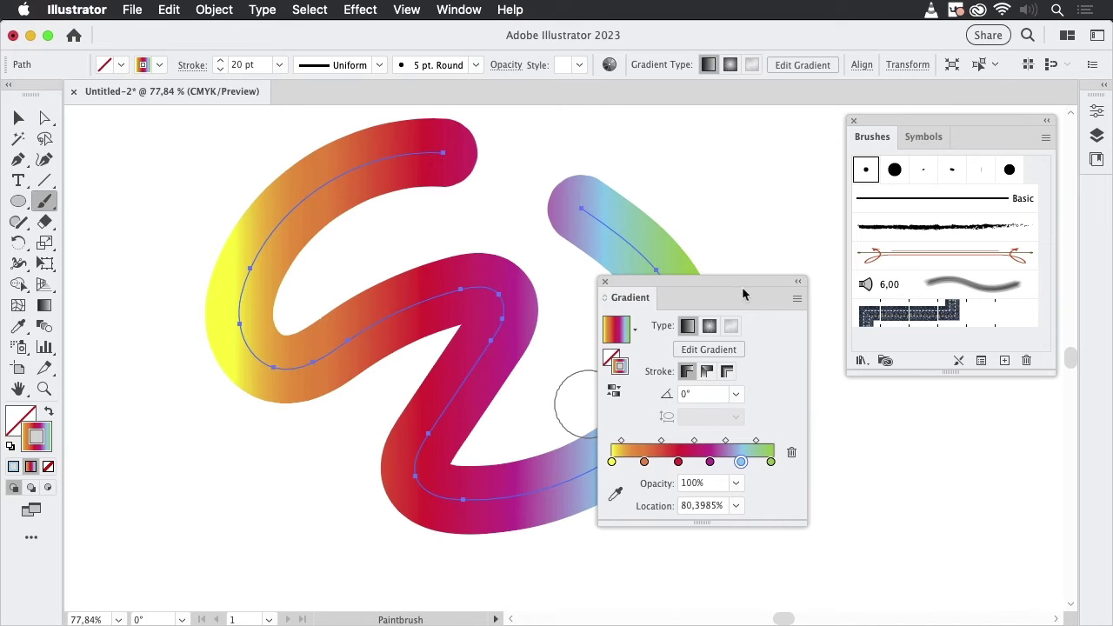
left_click_drag(743, 294, 852, 410)
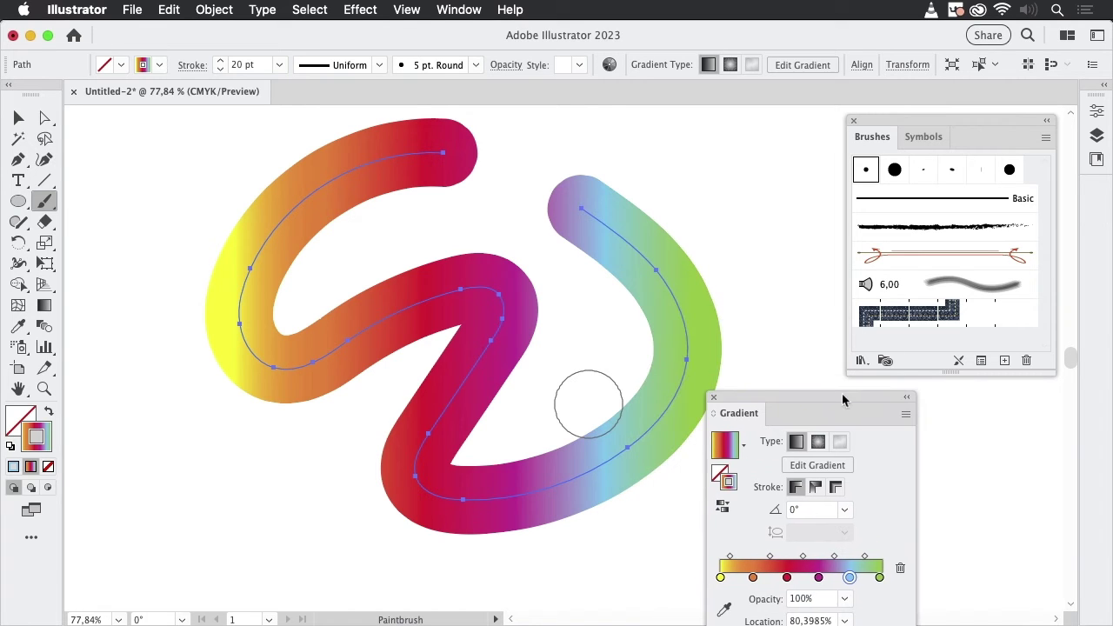
left_click(816, 490)
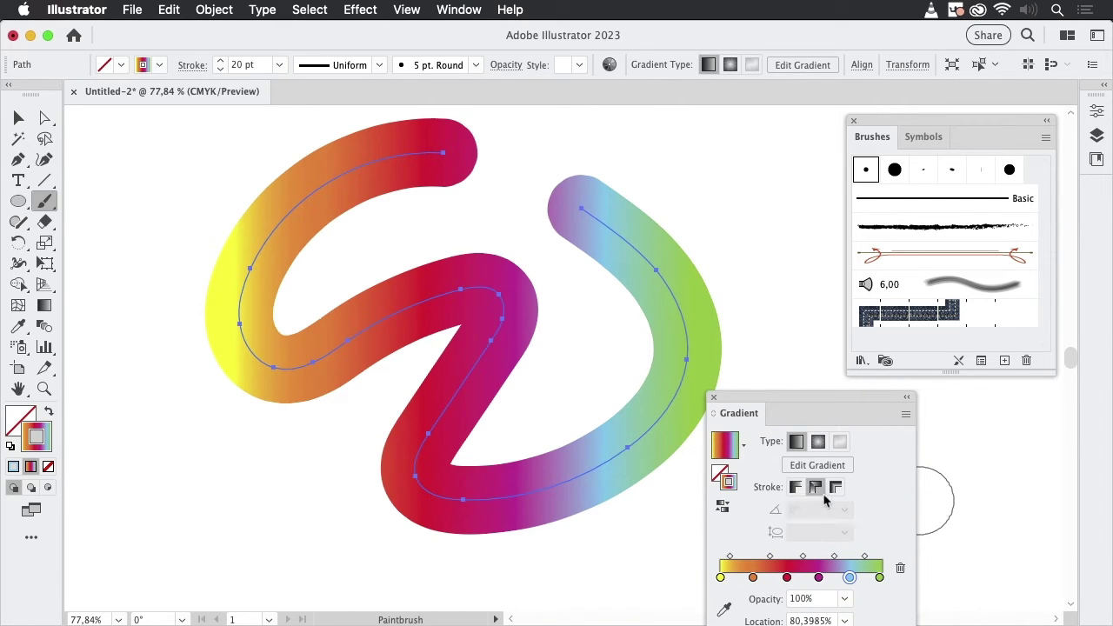
left_click(837, 489)
left_click(796, 489)
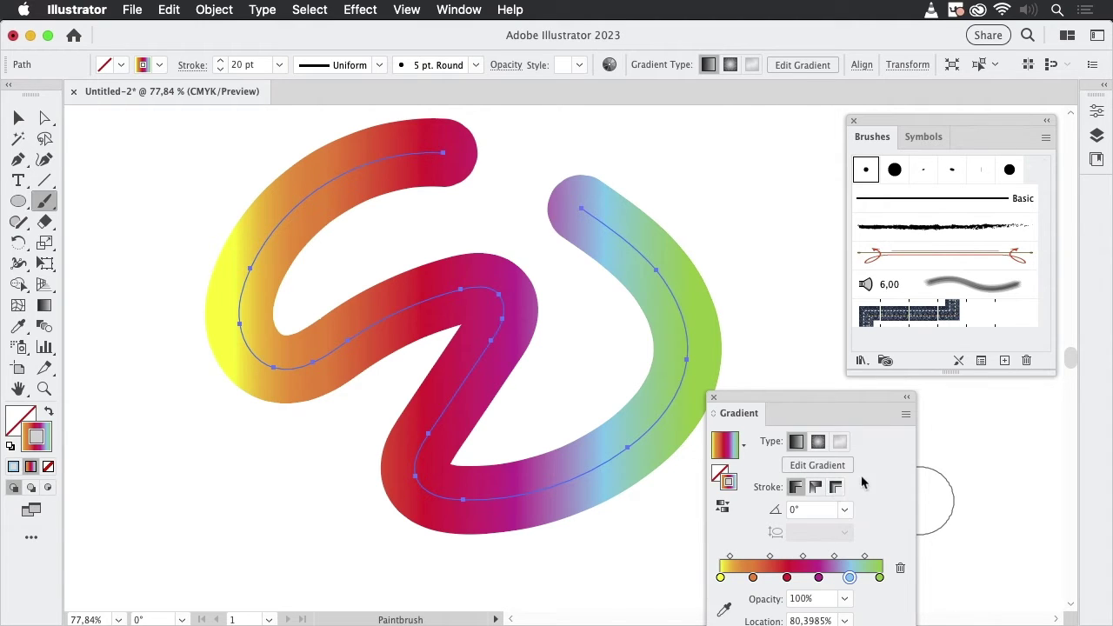
mouse_move(788, 405)
left_mouse_down()
mouse_move(912, 414)
mouse_move(928, 398)
left_mouse_up()
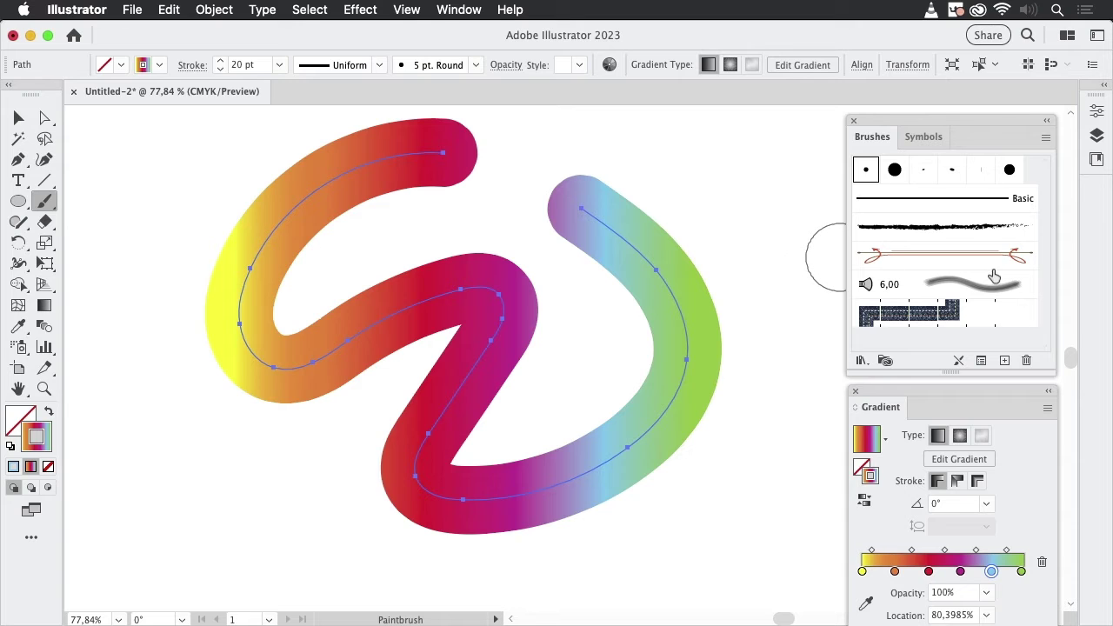
left_click(937, 289)
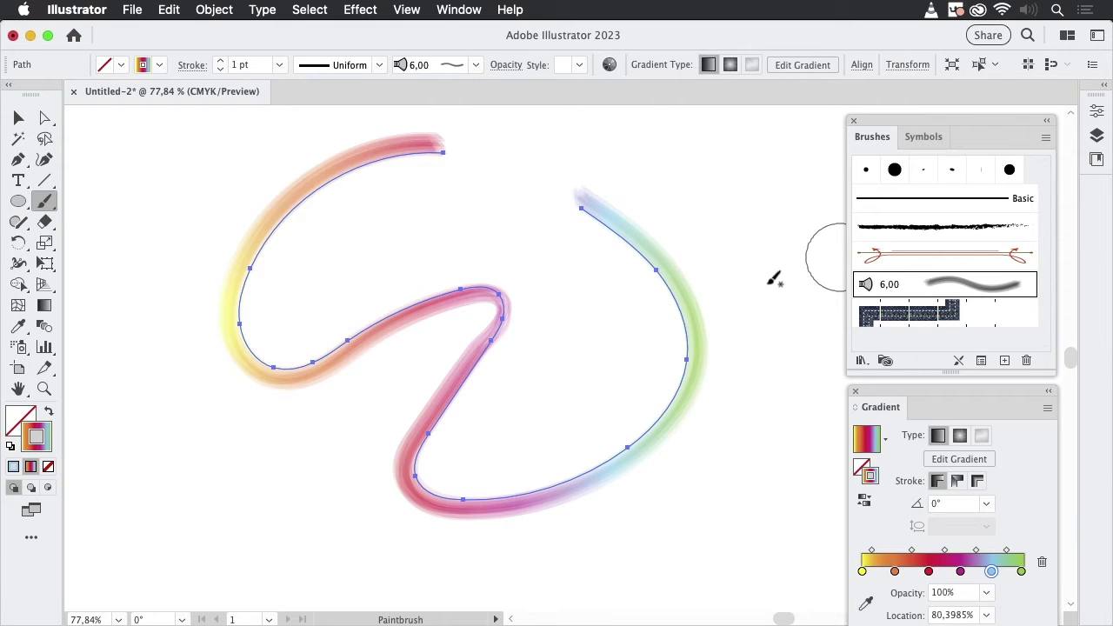
- Apply the rough charcoal-like art brush to the path and set its stroke weight to 16 pt
left_click(899, 231)
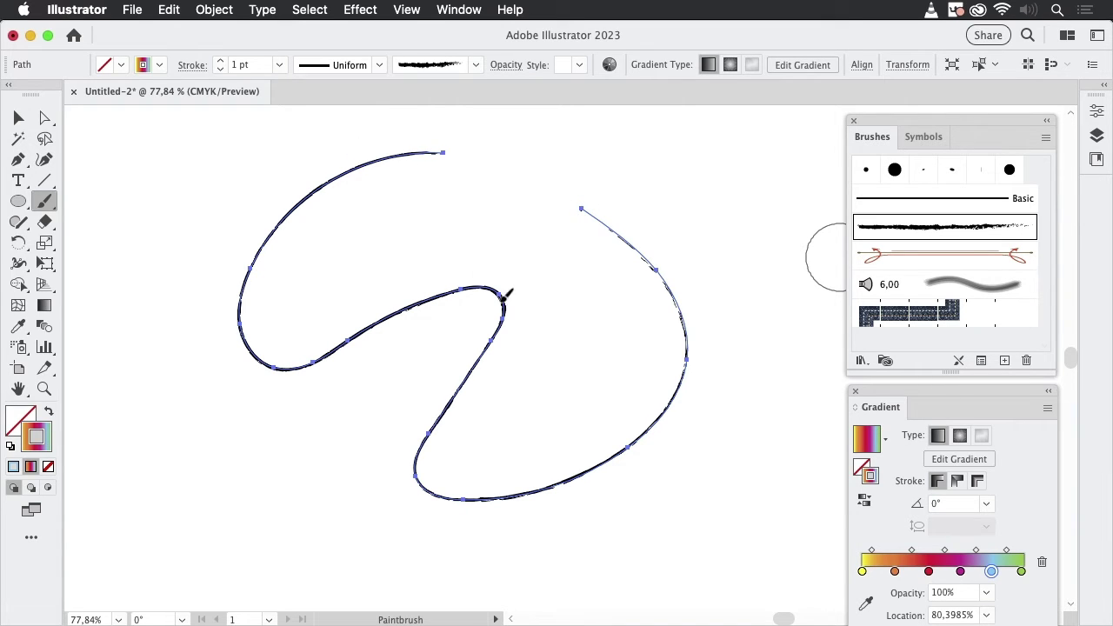
left_click(222, 62)
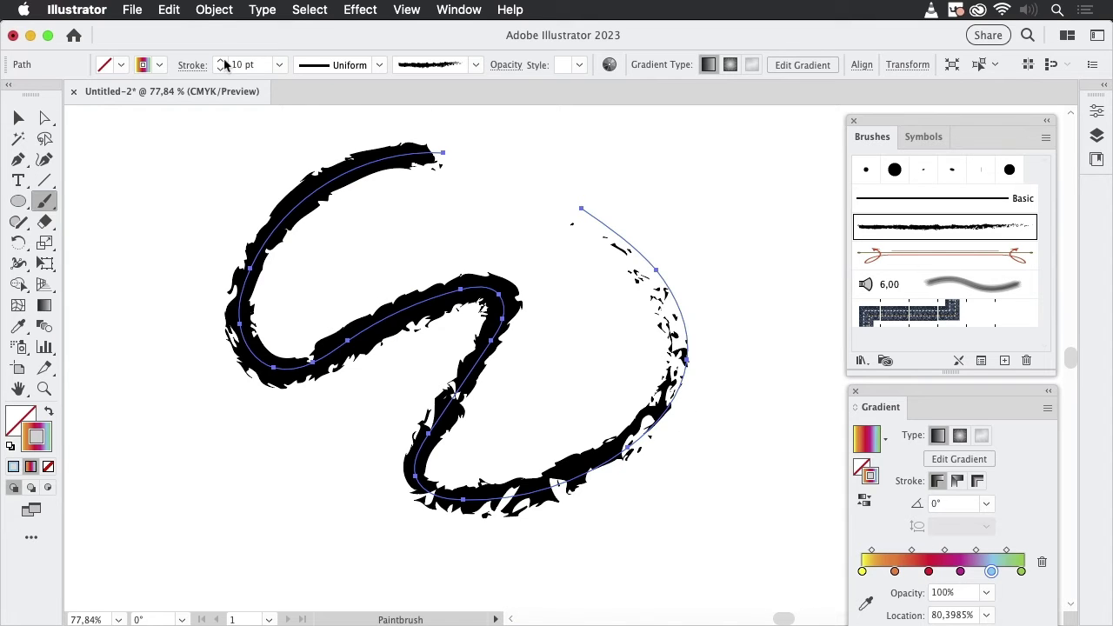
left_click(222, 61)
left_click(222, 61)
left_click(222, 61)
left_click(222, 60)
left_click(221, 60)
left_click(222, 61)
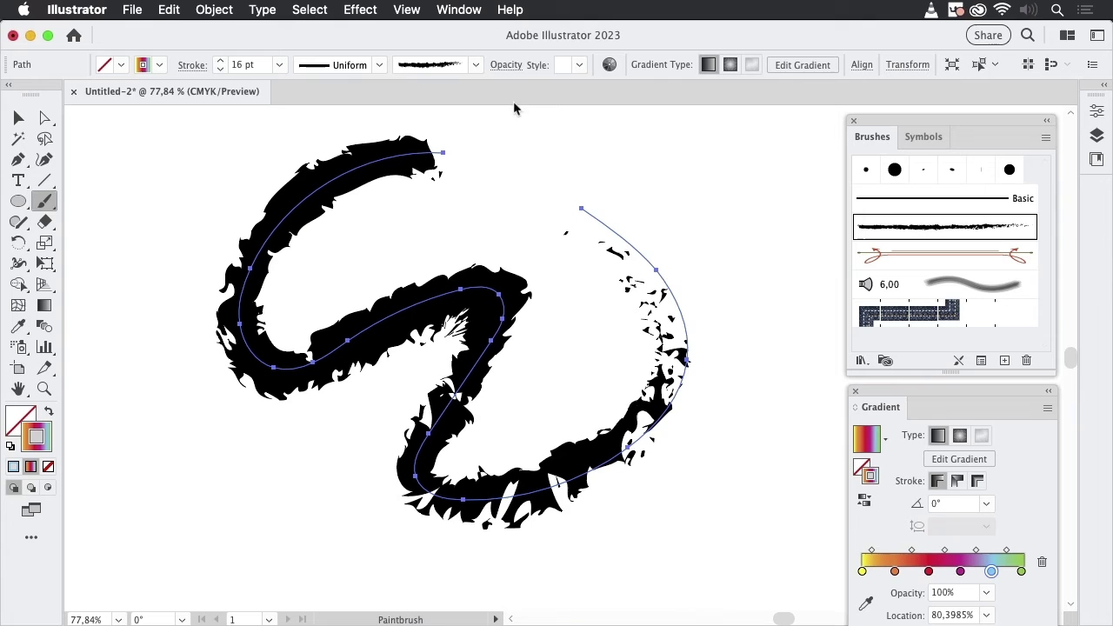
- Copy the rough art-brush path to the clipboard
left_click(20, 120)
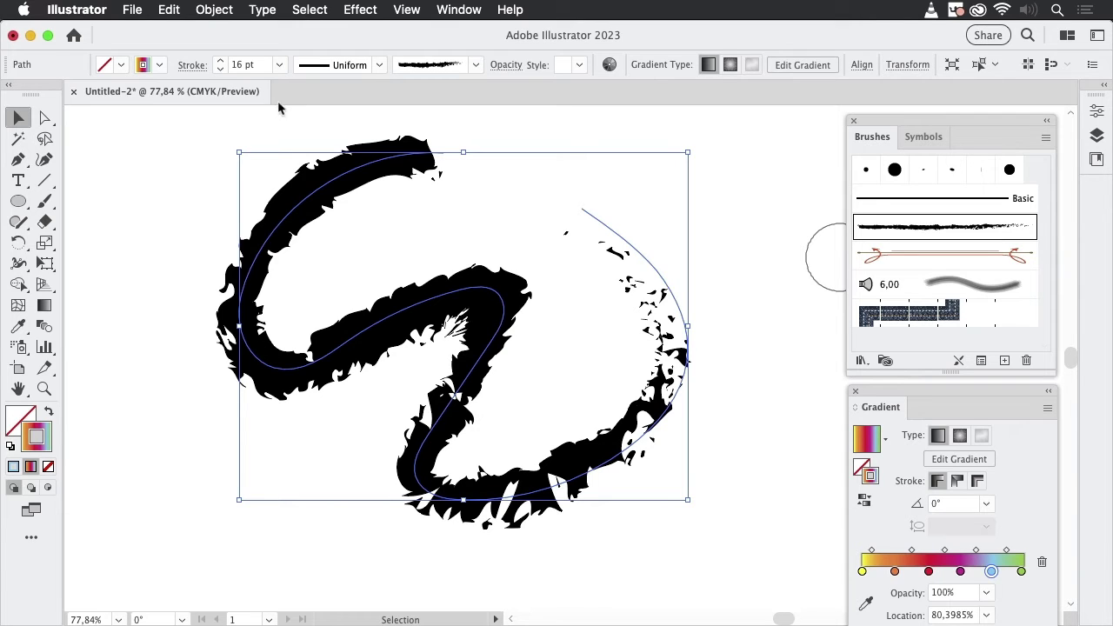
left_click(170, 9)
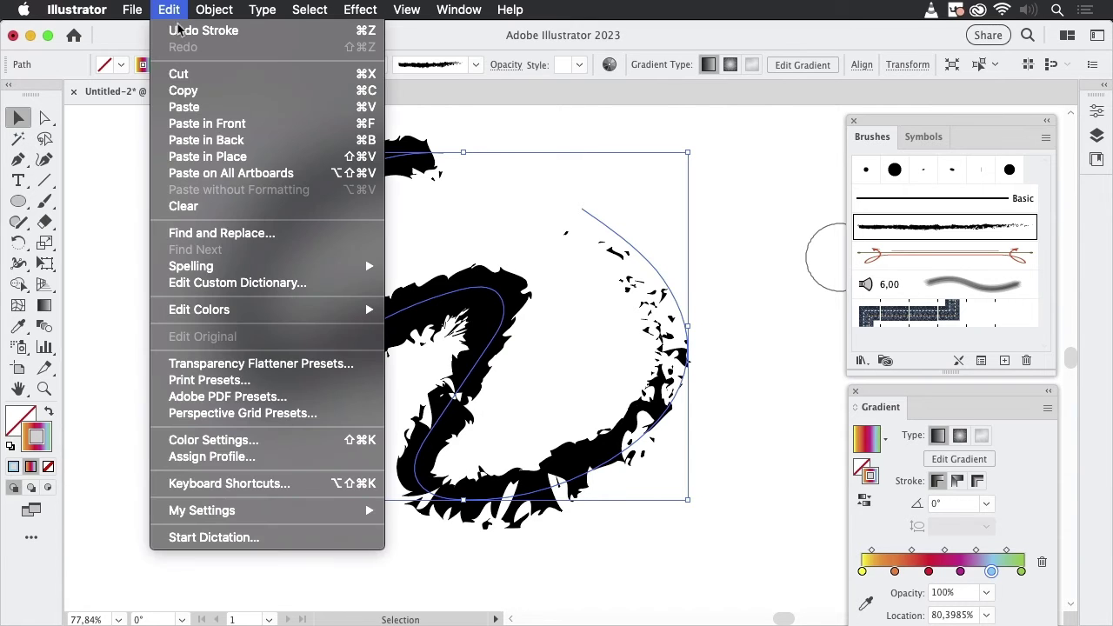
left_click(261, 92)
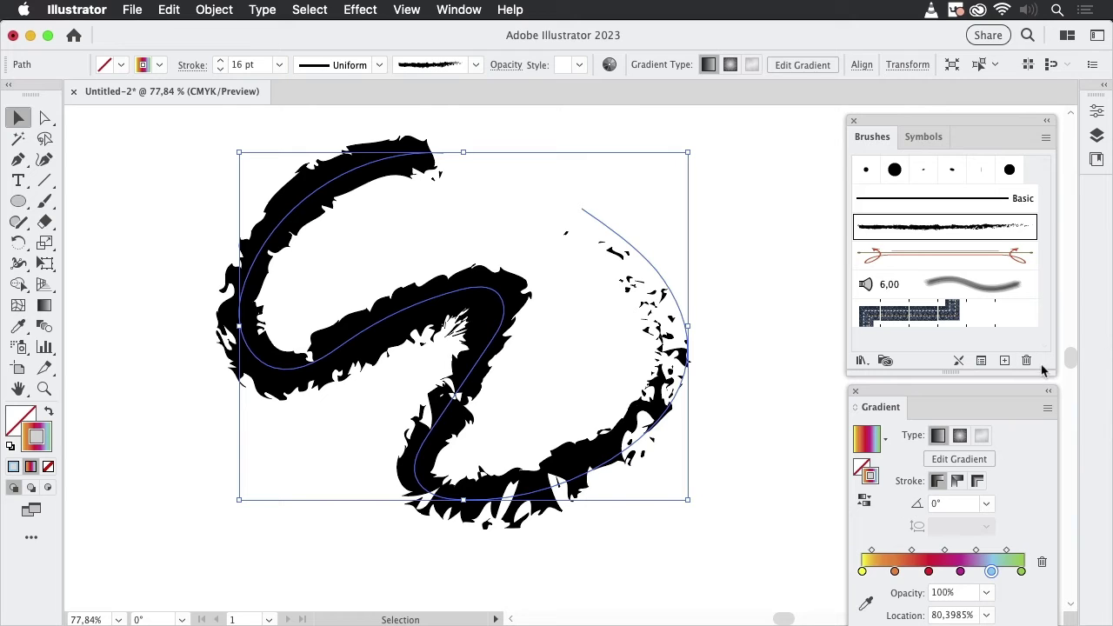
- Switch the original path to the Basic brush and set its stroke weight to 90 pt
left_click(920, 208)
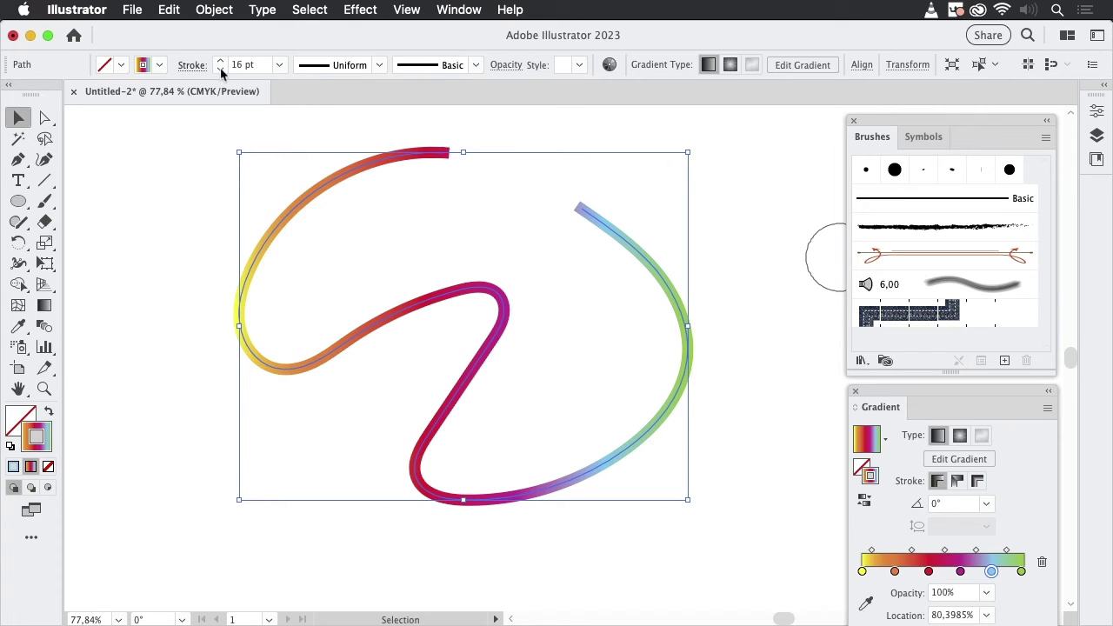
left_click_drag(223, 61, 223, 61)
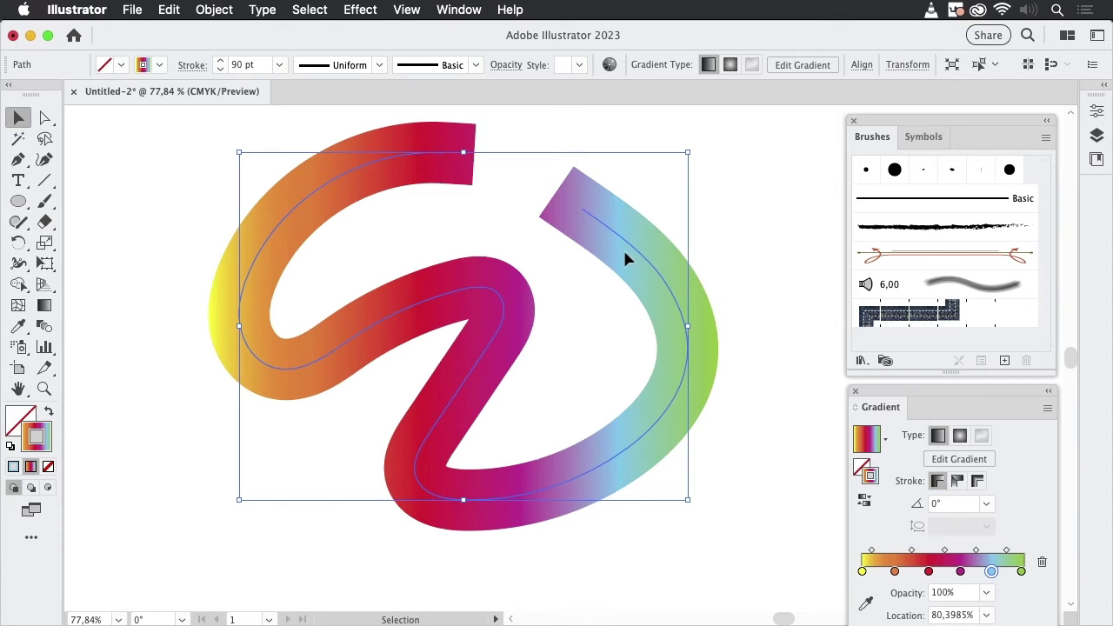
left_click(192, 64)
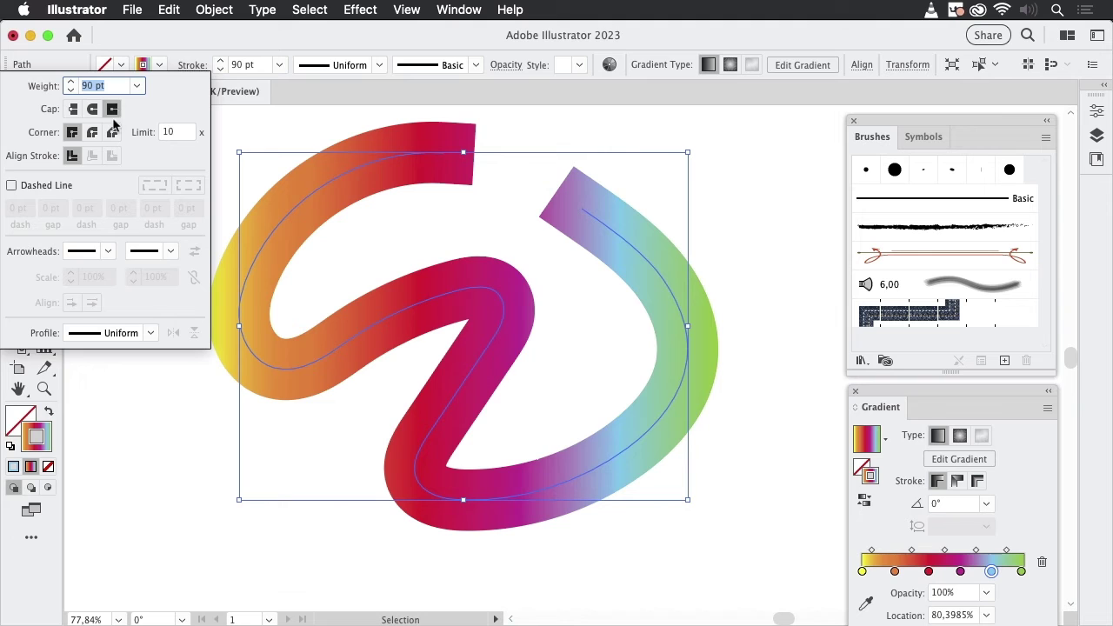
left_click(194, 37)
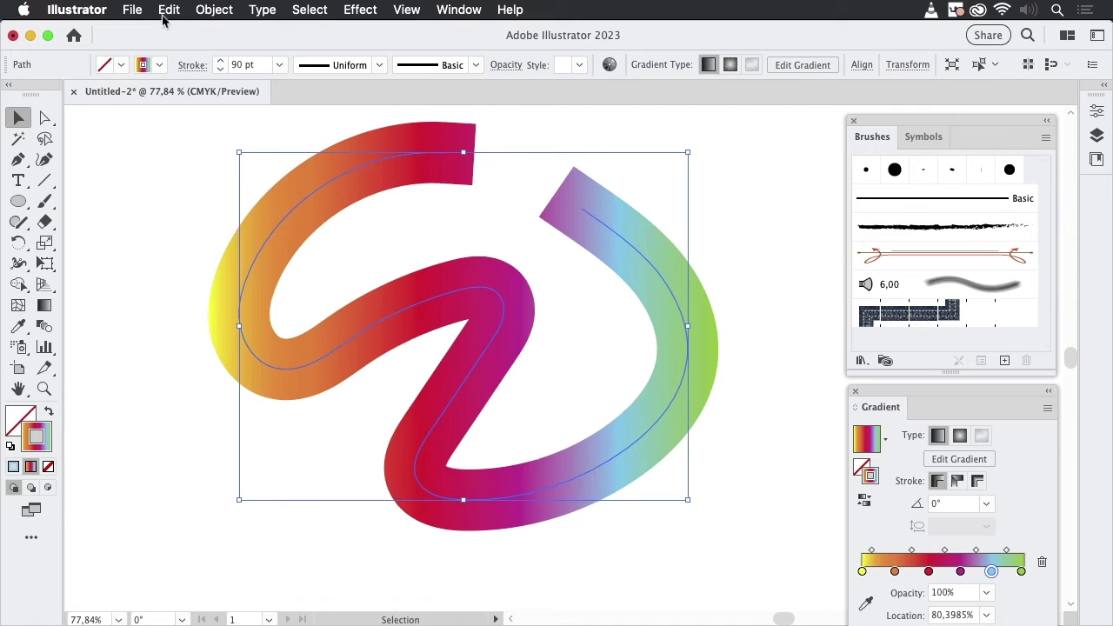
- Paste the copied rough-brush path in front of the wide gradient path and deselect it
left_click(171, 12)
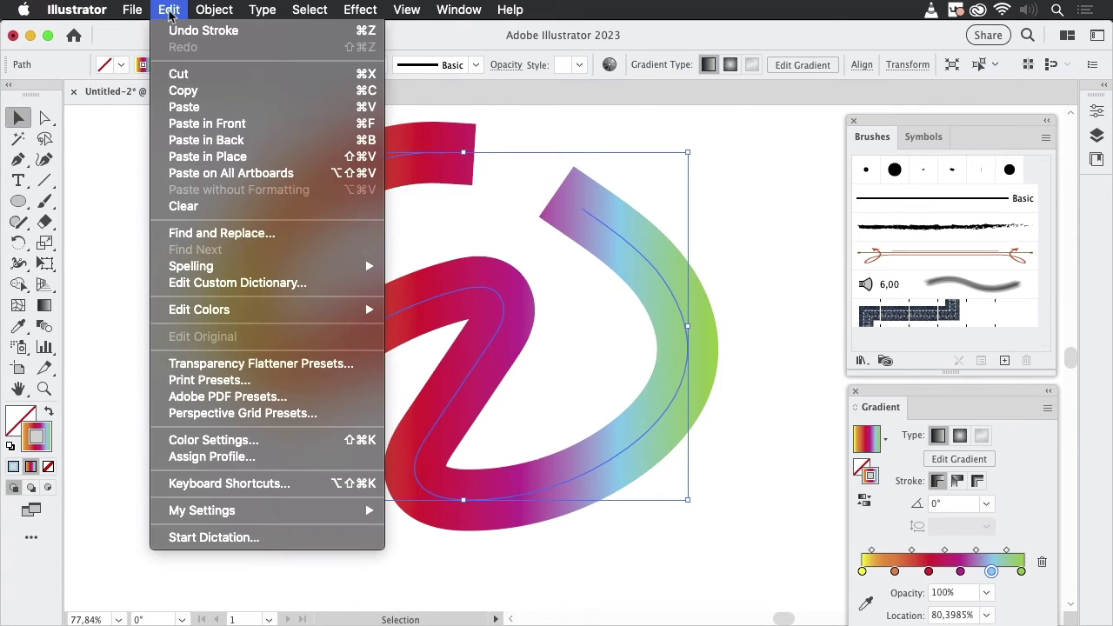
left_click(231, 123)
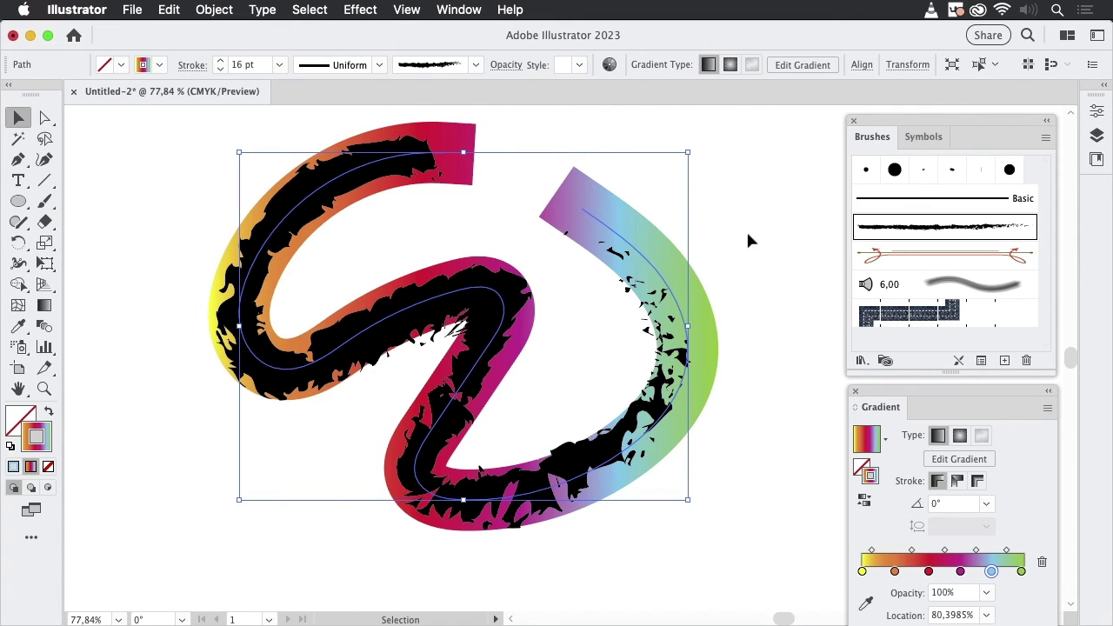
left_click(755, 245)
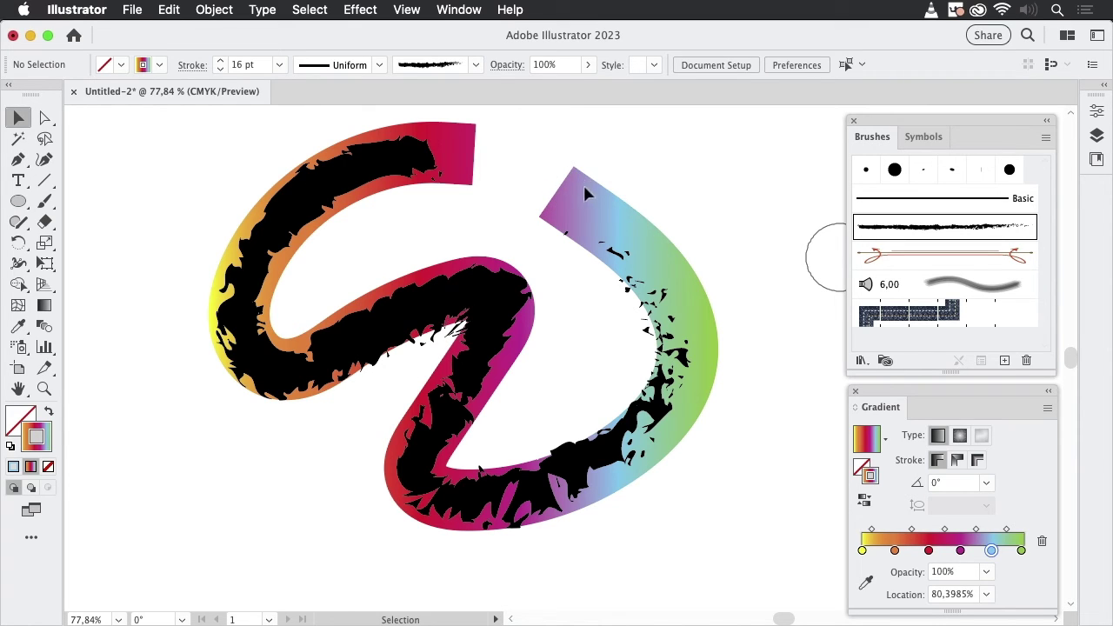
- Set the underlying gradient path's stroke weight to 140 pt and apply its gradient along the stroke
left_click(662, 235)
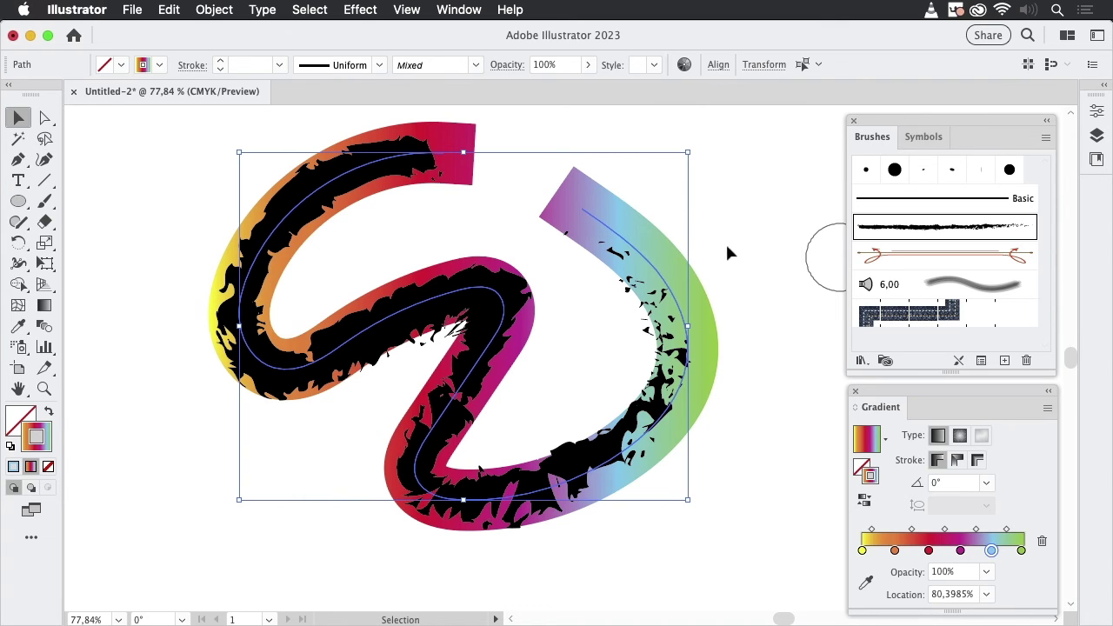
left_click(609, 233, "shift")
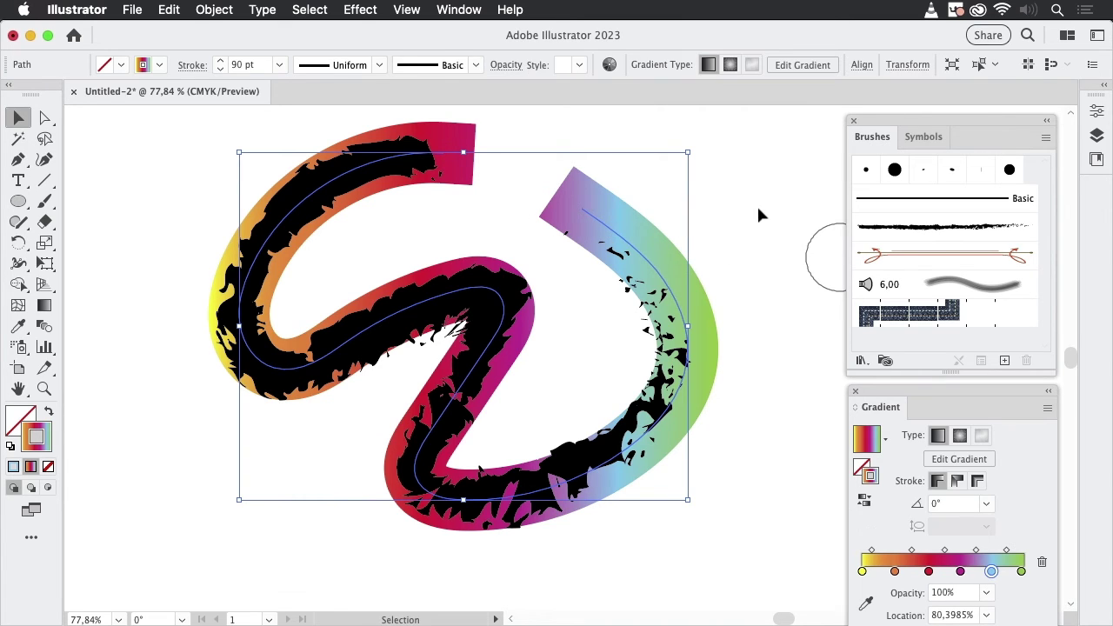
left_click(221, 62)
left_click(222, 63)
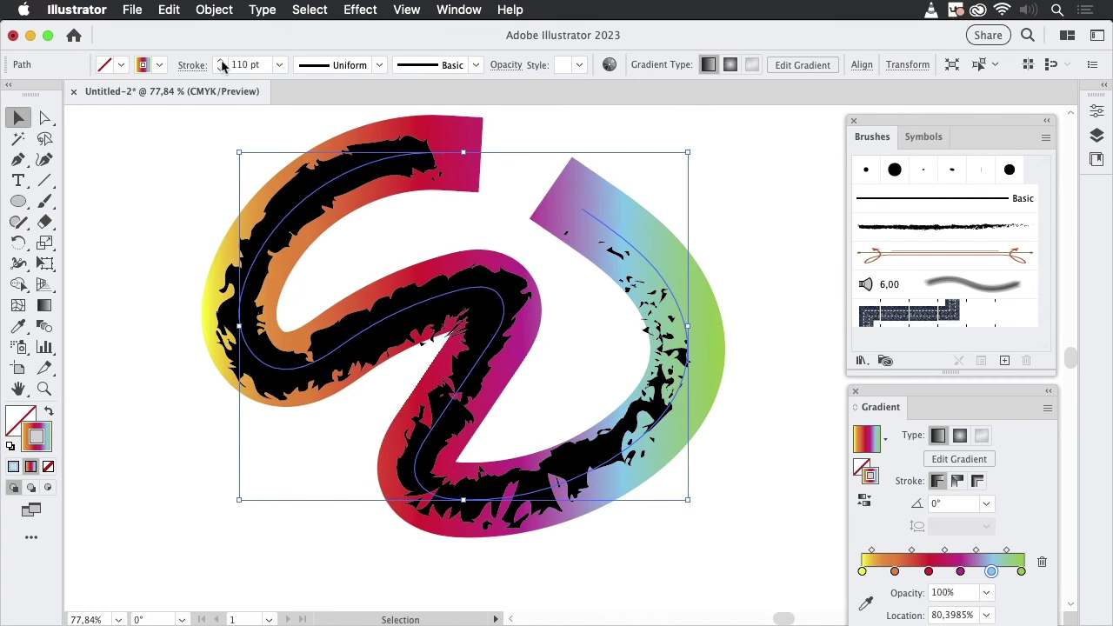
left_click(222, 63)
left_click(222, 63)
left_click(221, 63)
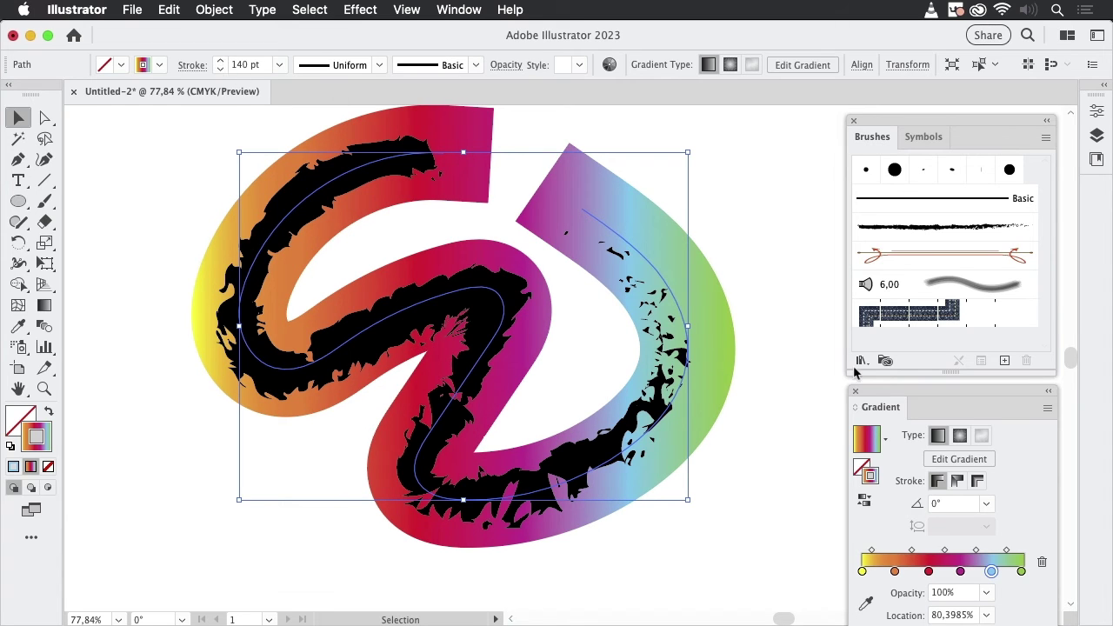
left_click(958, 483)
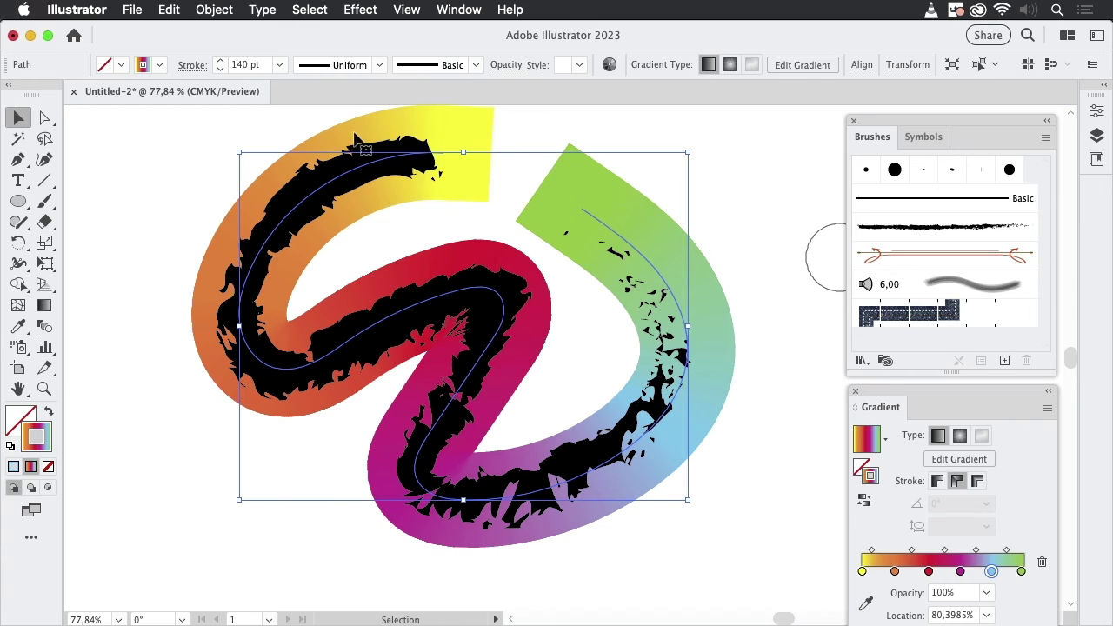
left_click(786, 382)
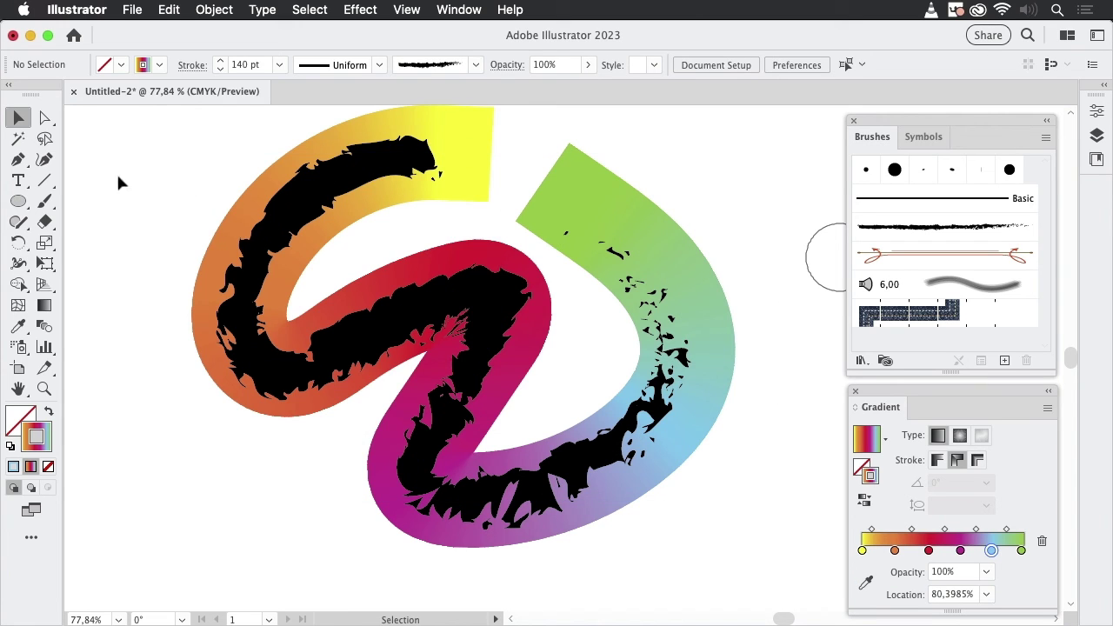
- Select both paths, make an opacity mask from them and invert the mask
left_click_drag(136, 174, 743, 503)
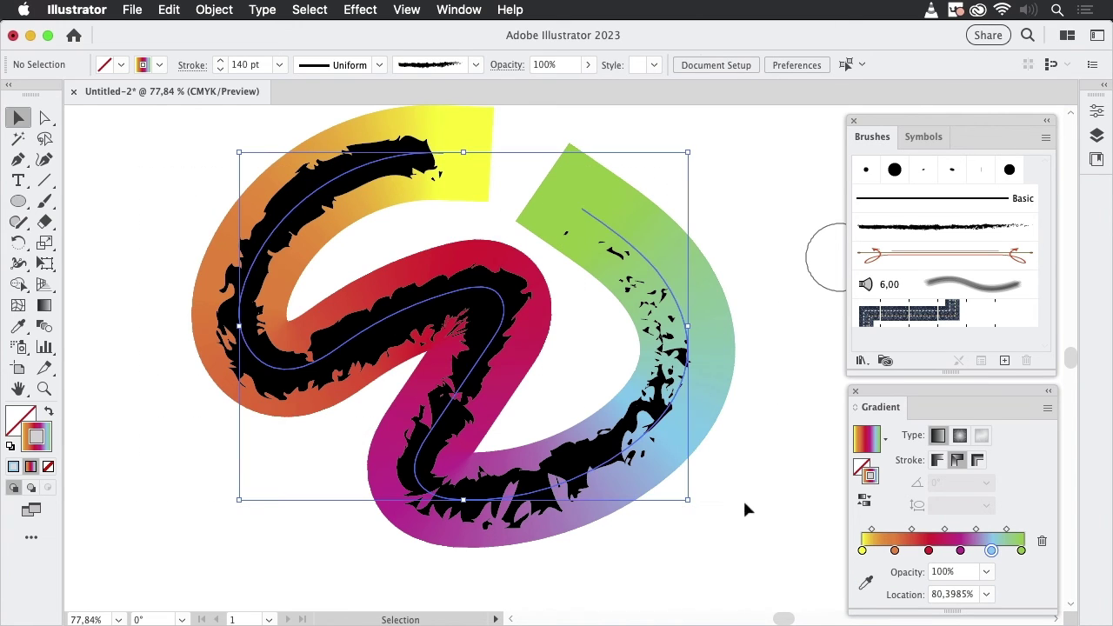
left_click(460, 10)
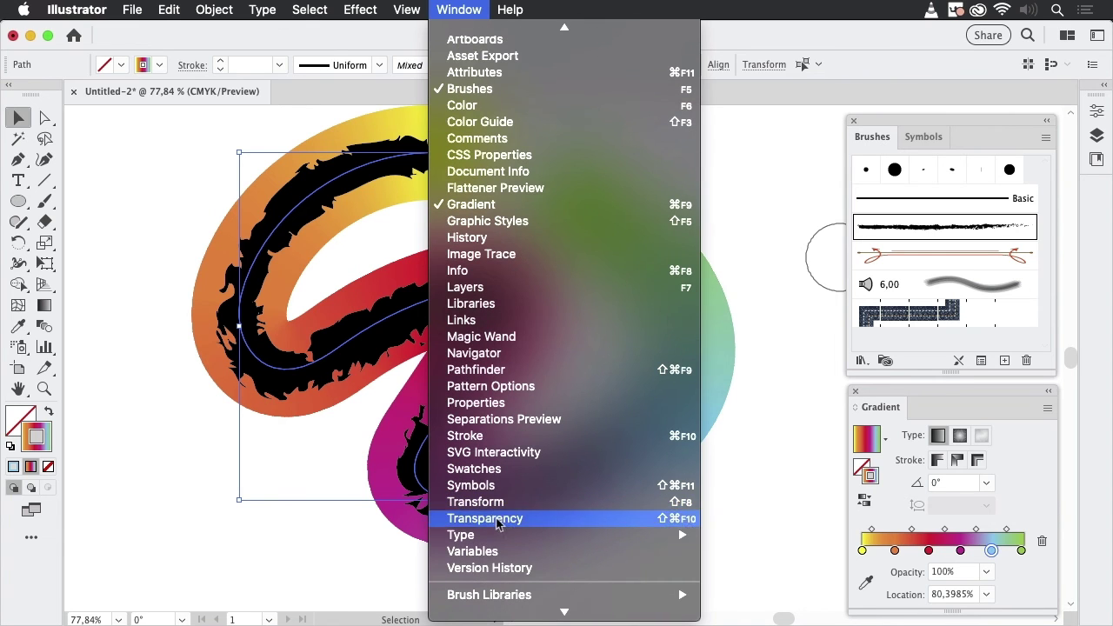
left_click(497, 520)
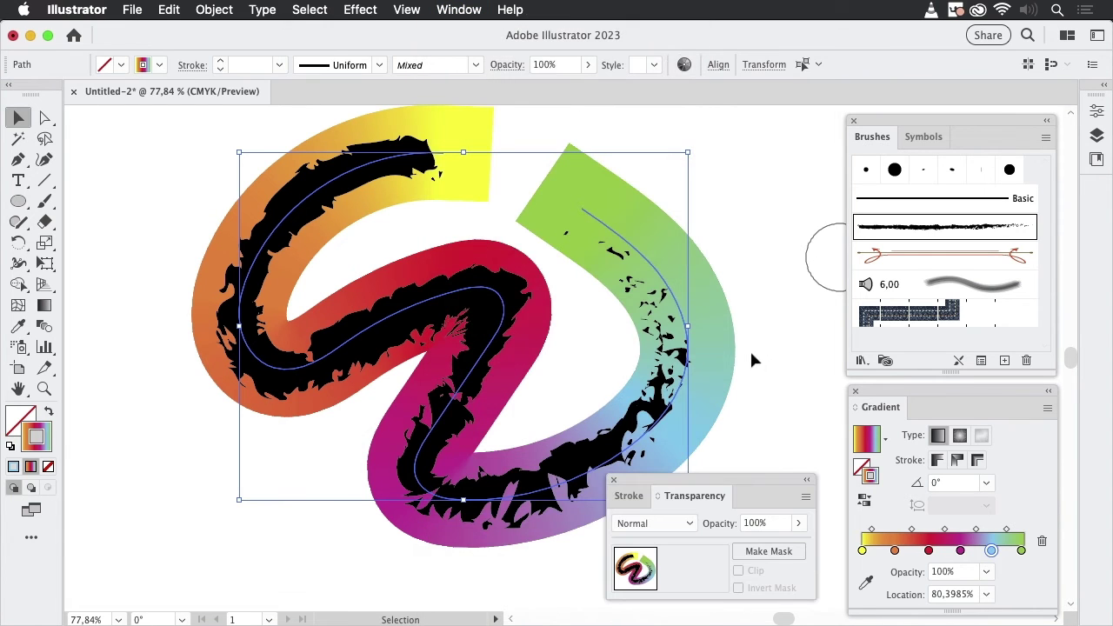
left_click(784, 556)
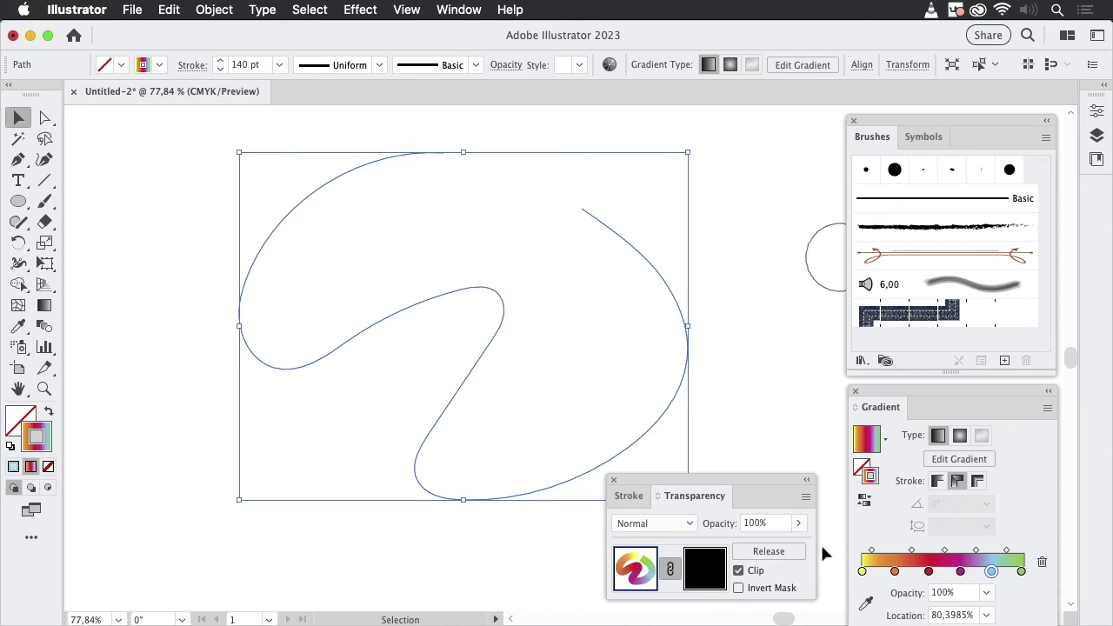
left_click(739, 589)
left_click_drag(690, 474, 156, 518)
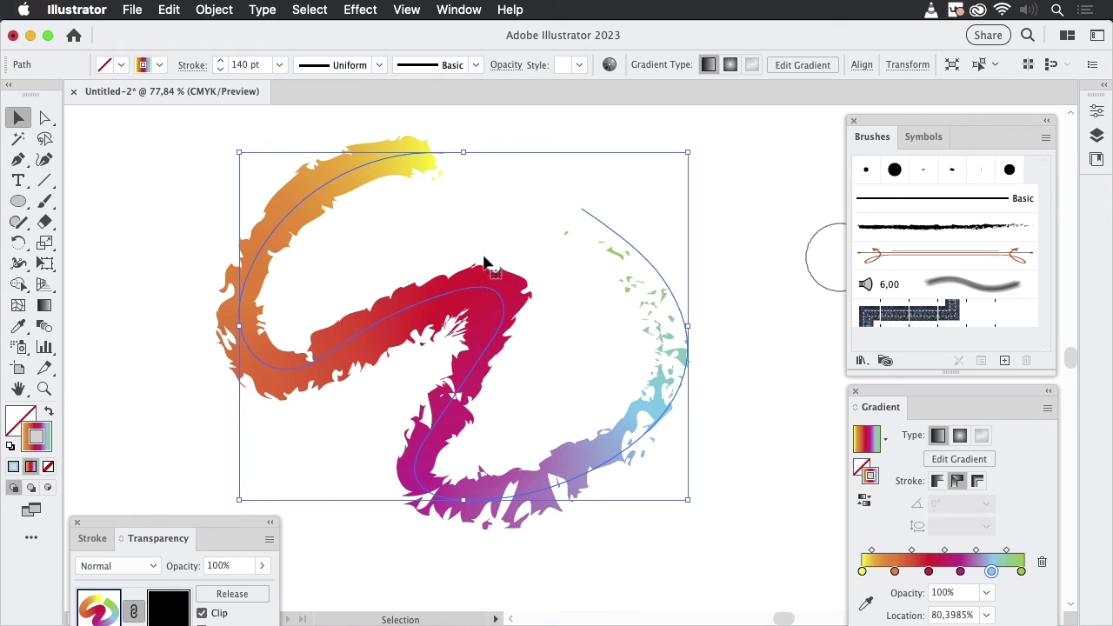
left_click_drag(194, 521, 631, 213)
left_click_drag(694, 183, 725, 139)
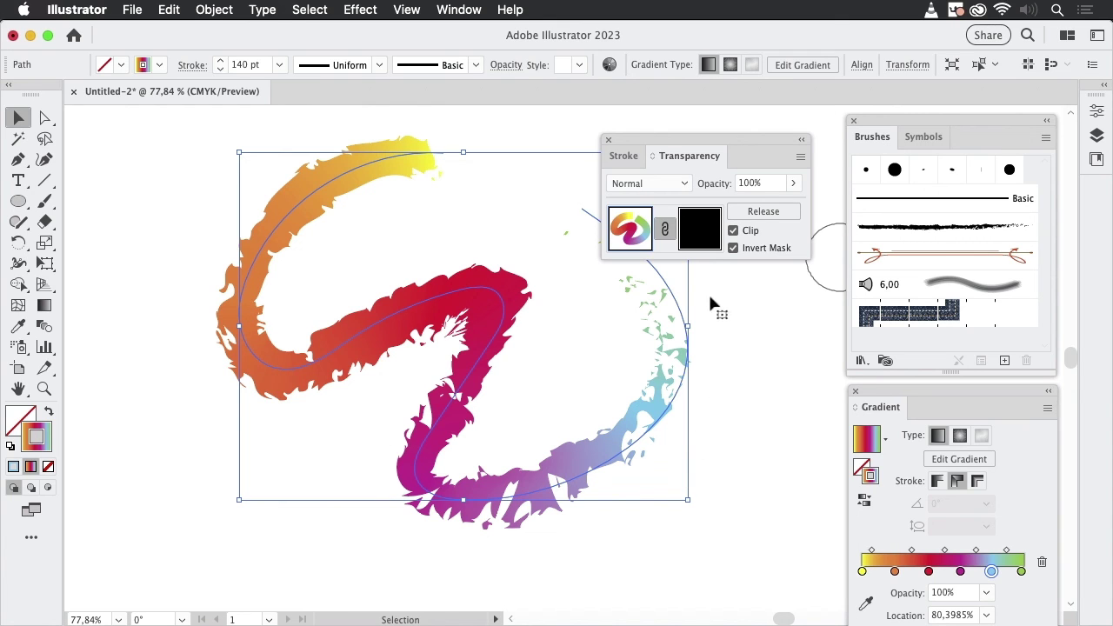
left_click(753, 377)
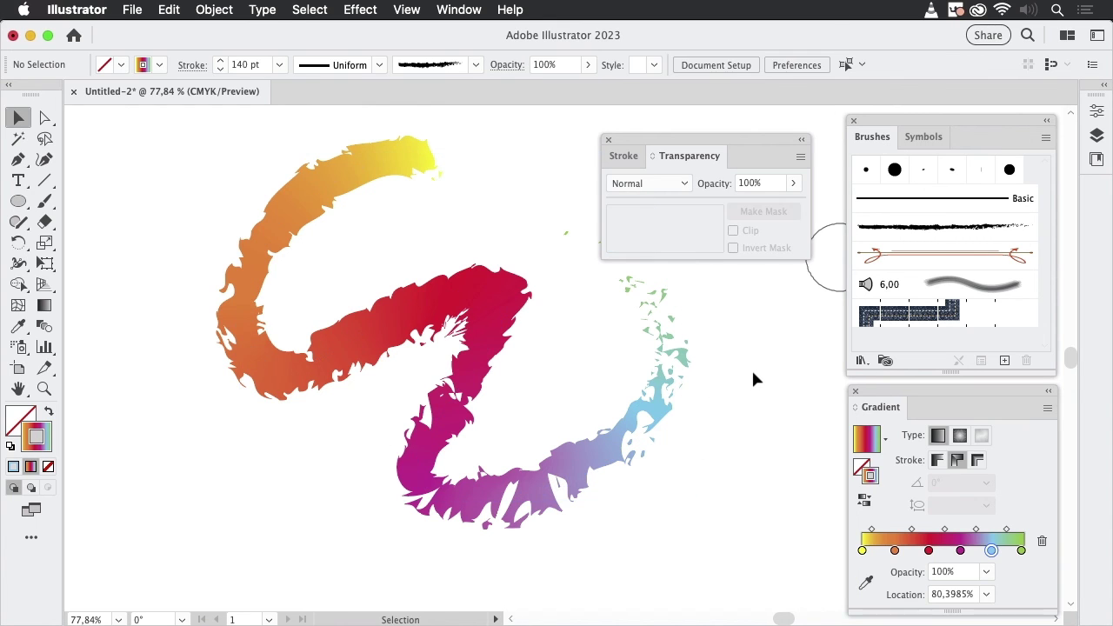